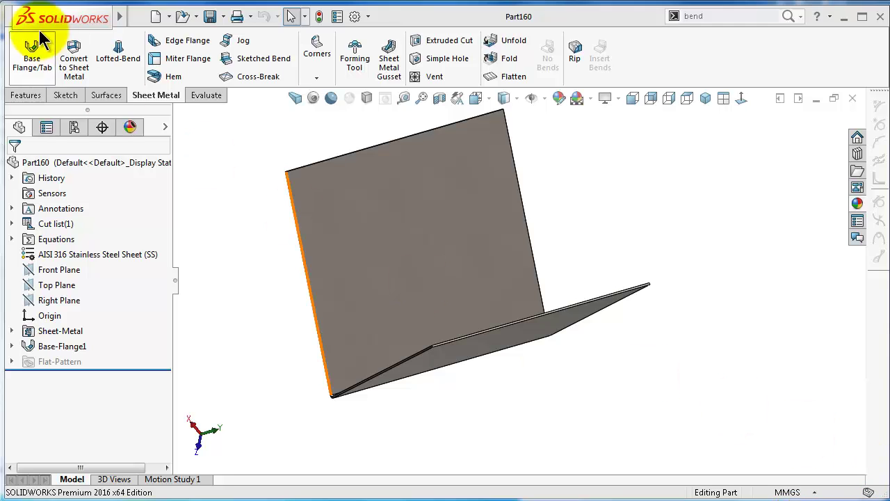
# Step: Look up the sheet metal commands for inserting a bend table
pyautogui.moveTo(119, 19)
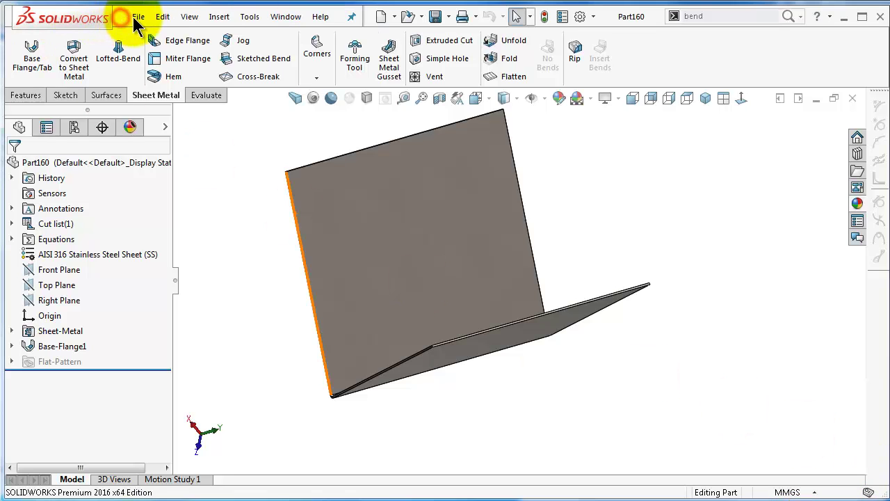
pyautogui.click(219, 18)
pyautogui.moveTo(334, 223)
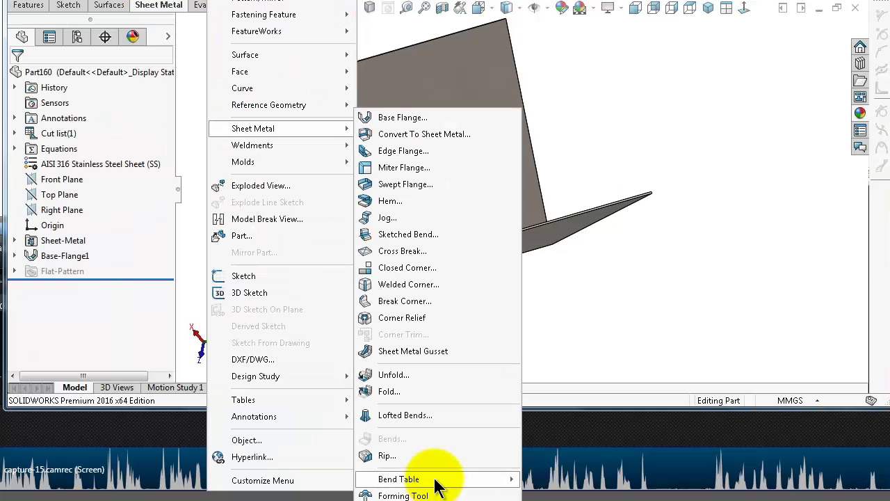
pyautogui.moveTo(434, 490)
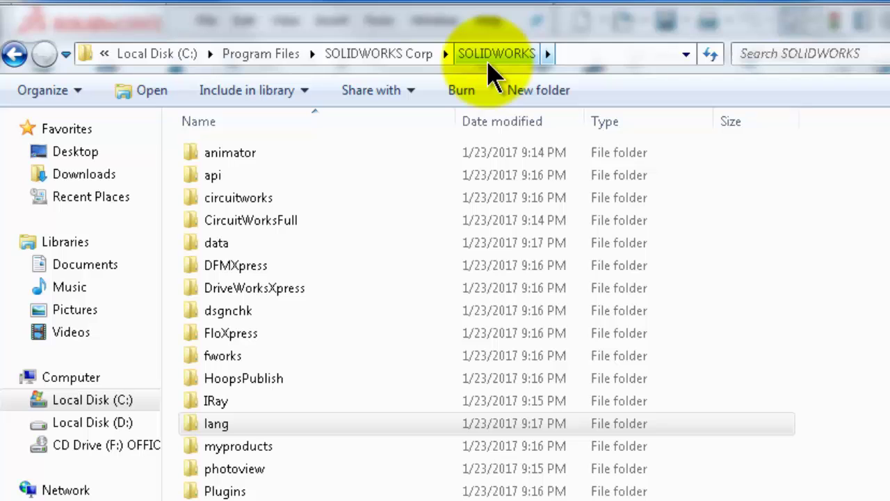
# Step: In the SOLIDWORKS installation directory, open the lang\english\Sheetmetal Bend Tables folder
pyautogui.click(236, 424)
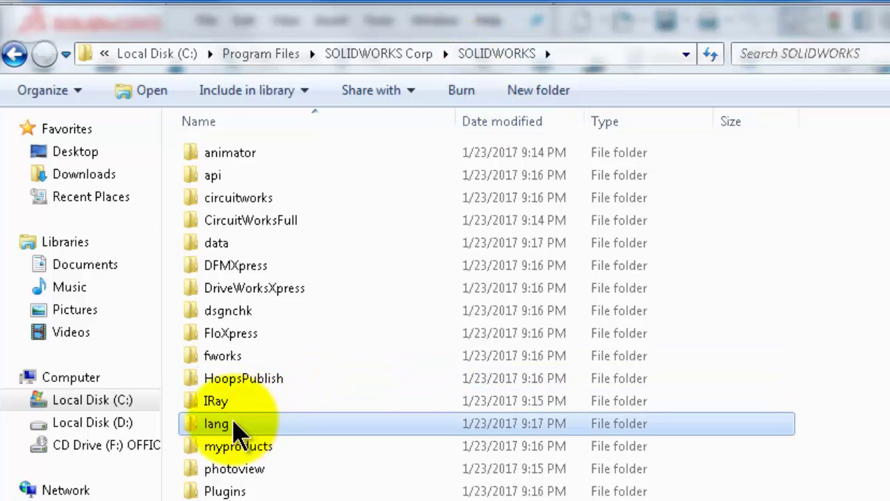
pyautogui.doubleClick(233, 423)
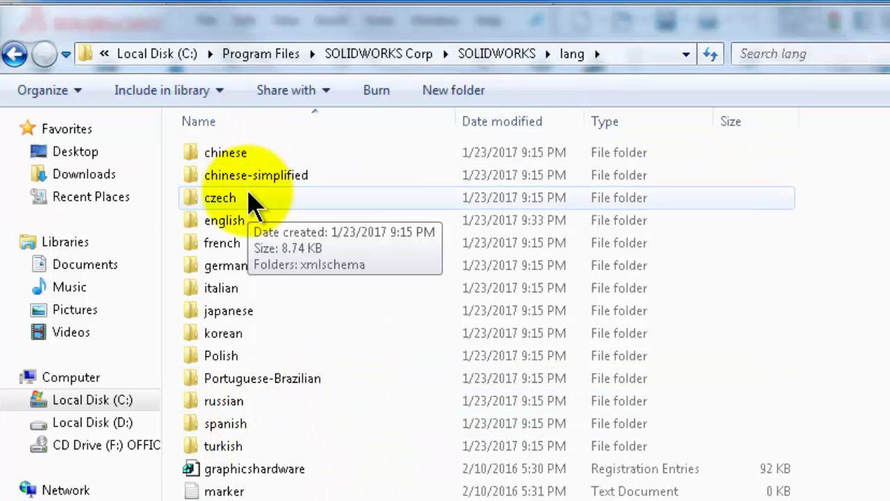
pyautogui.doubleClick(247, 225)
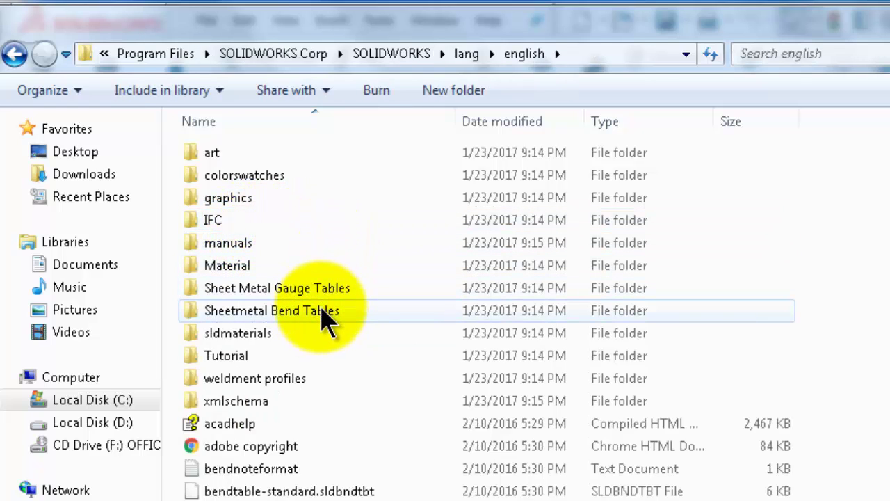
pyautogui.doubleClick(323, 312)
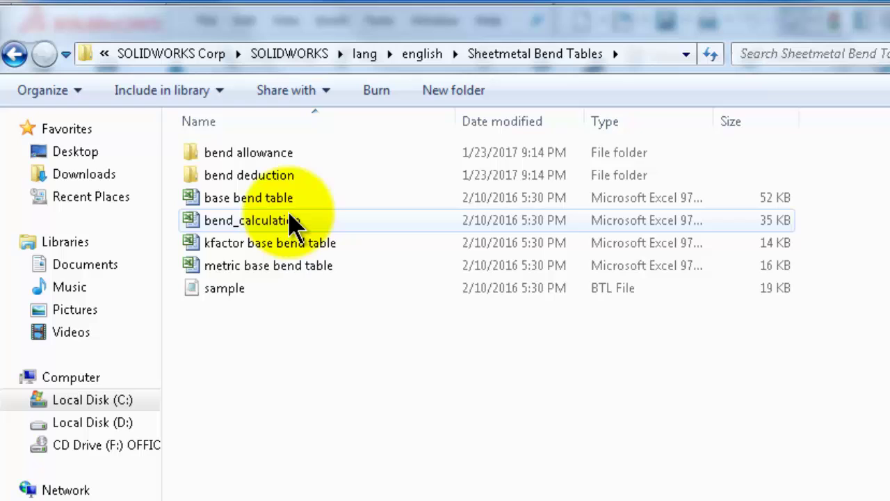
pyautogui.moveTo(270, 362); pyautogui.dragTo(248, 218)
pyautogui.click(308, 369)
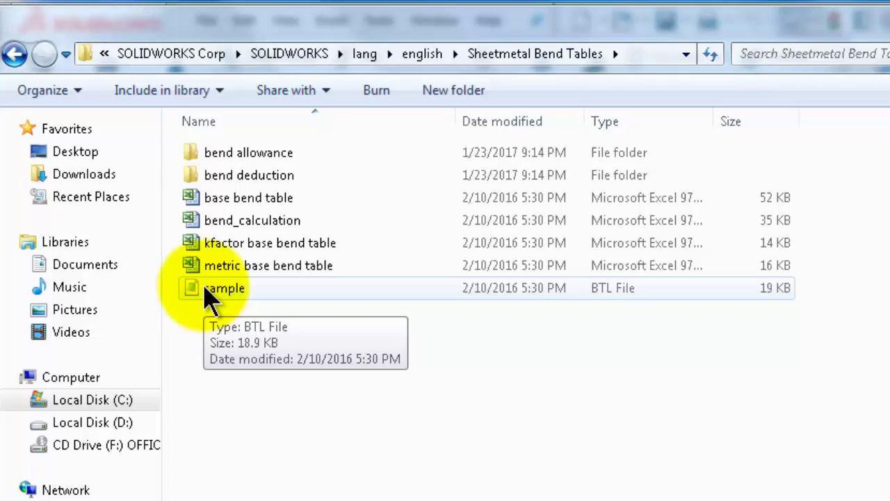
# Step: Open the sample BTL file in Notepad, review its bend allowance tables, and close it
pyautogui.doubleClick(223, 288)
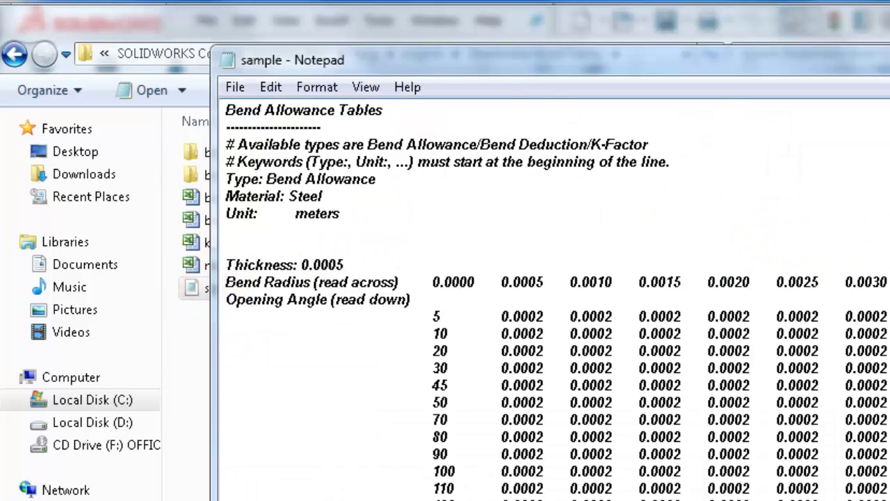
pyautogui.scroll(-20, 556, 299)
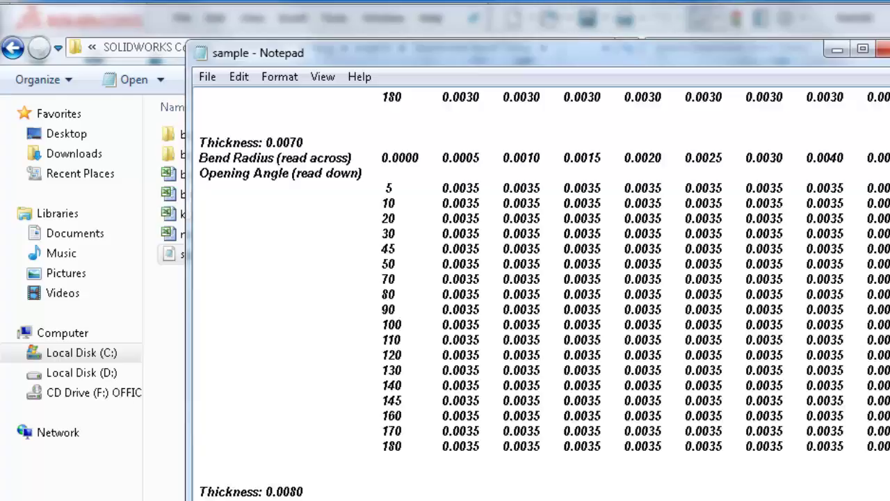
pyautogui.scroll(-15, 884, 487)
pyautogui.click(885, 49)
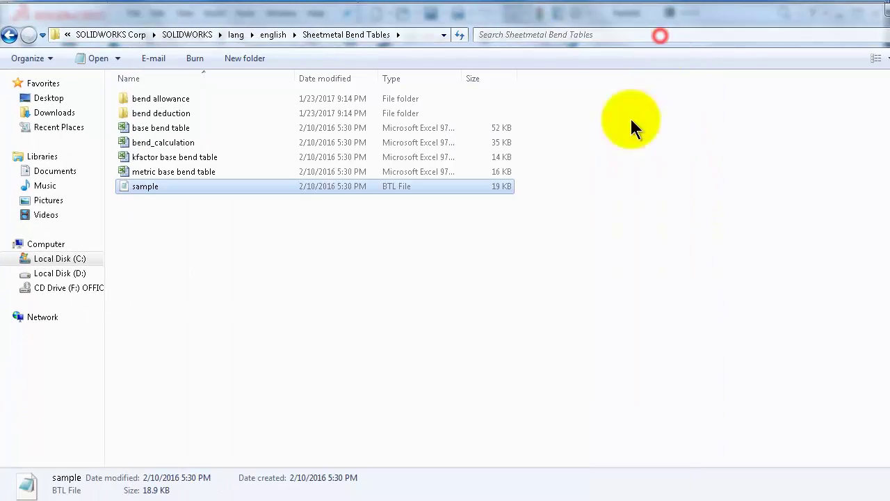
pyautogui.click(274, 250)
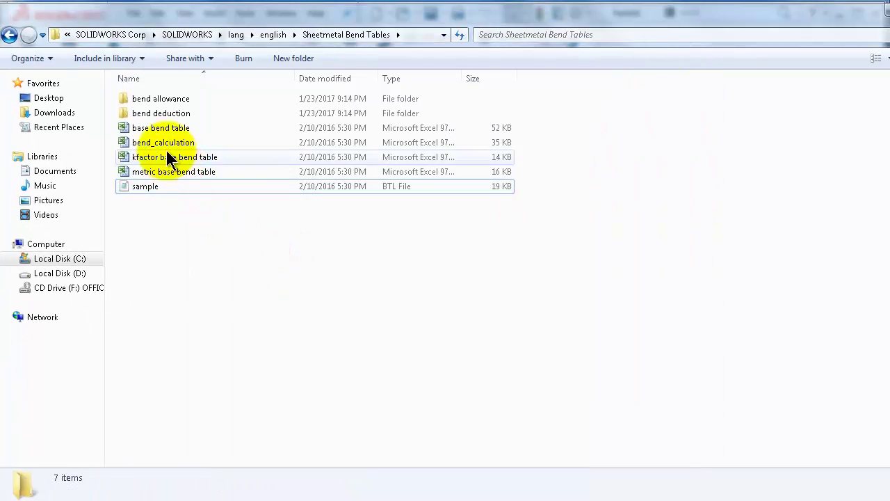
# Step: Open the base bend table workbook to review its layout, and return to the supplied bend table files
pyautogui.doubleClick(158, 132)
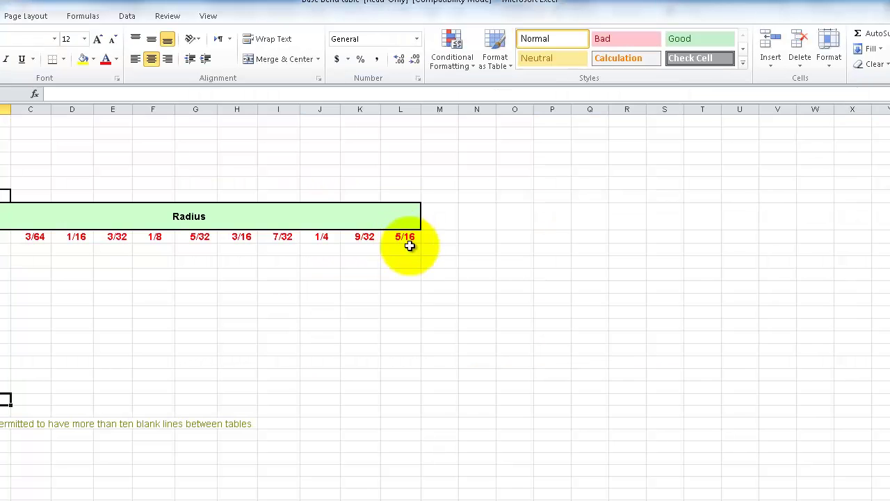
pyautogui.scroll(-3, 199, 284)
pyautogui.scroll(4, 192, 284)
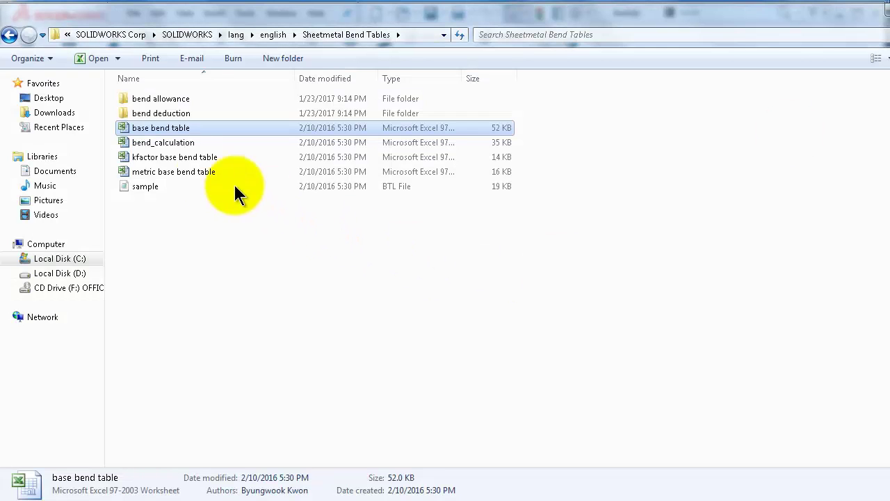
pyautogui.click(166, 144)
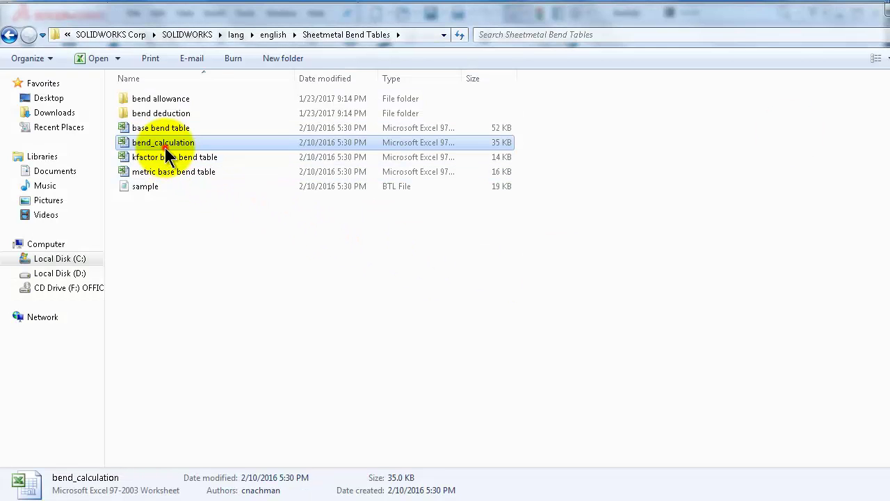
pyautogui.click(165, 153)
pyautogui.click(166, 171)
pyautogui.click(169, 227)
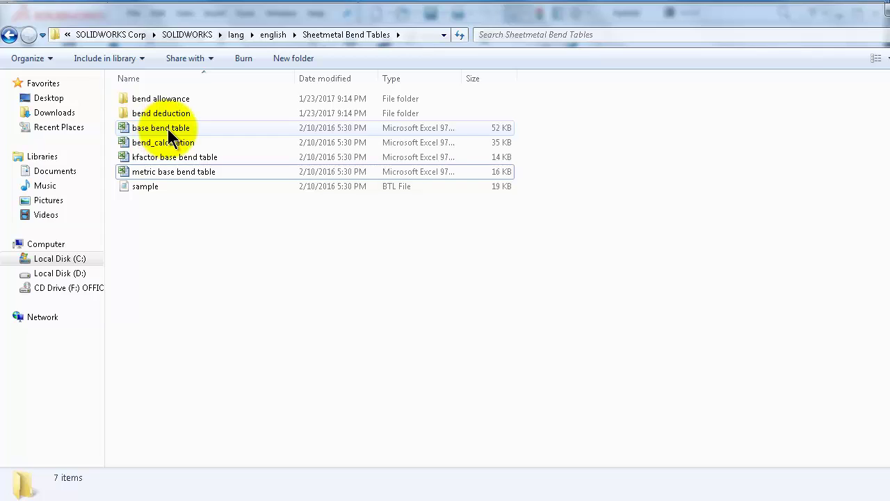
# Step: Duplicate the metric base bend table file within the same folder, granting administrator permission for the copy
pyautogui.click(177, 172)
pyautogui.keyDown('ctrl'); pyautogui.moveTo(177, 172); pyautogui.dragTo(237, 258); pyautogui.keyUp('ctrl')
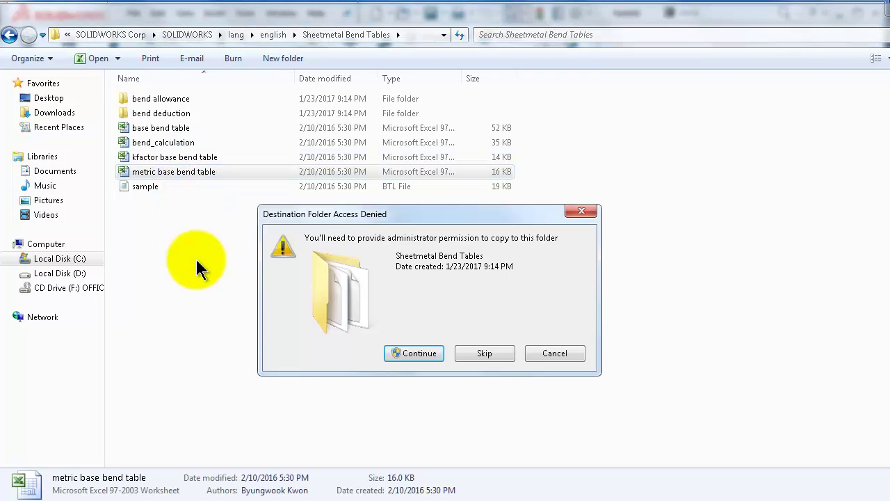
pyautogui.click(432, 355)
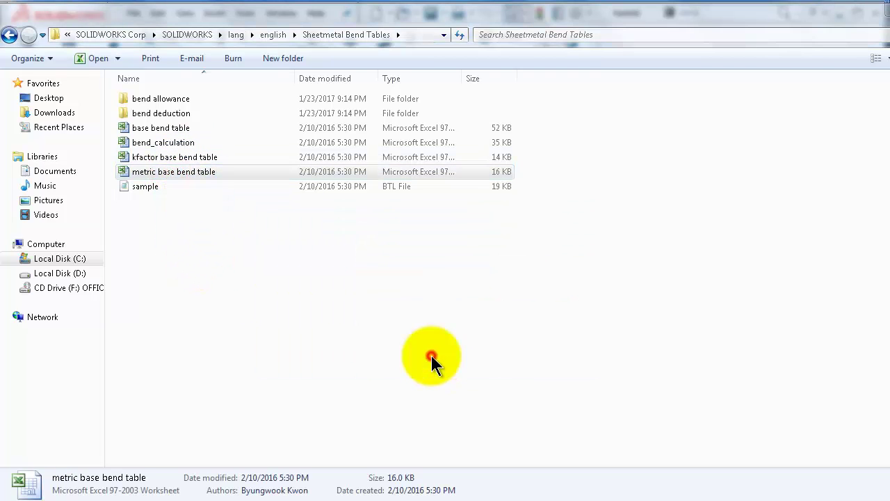
pyautogui.click(184, 240)
# Step: Open the copied metric base bend table, review its thickness, radius and angle layout, and close it
pyautogui.doubleClick(222, 170)
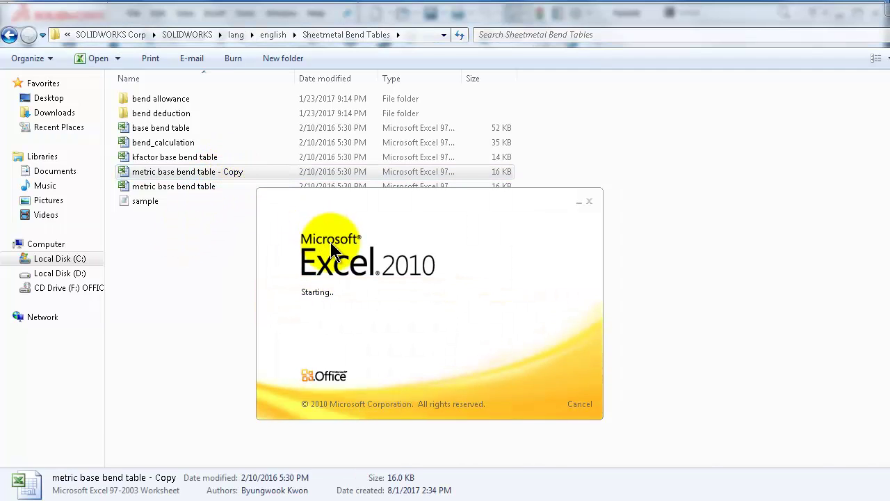
pyautogui.scroll(-6, 165, 184)
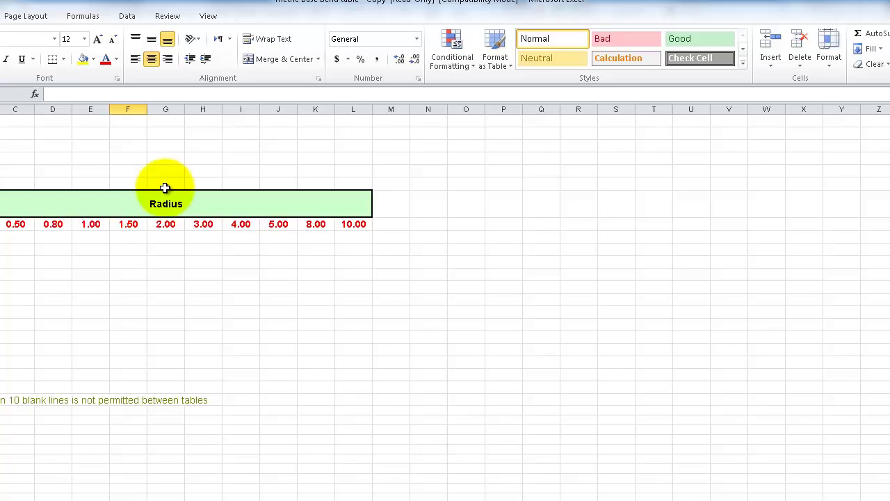
pyautogui.scroll(5, 165, 188)
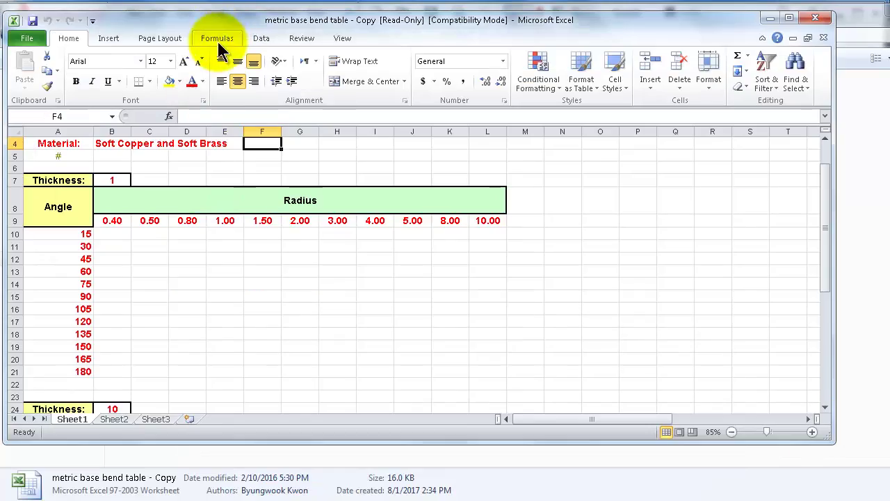
pyautogui.scroll(-5, 271, 333)
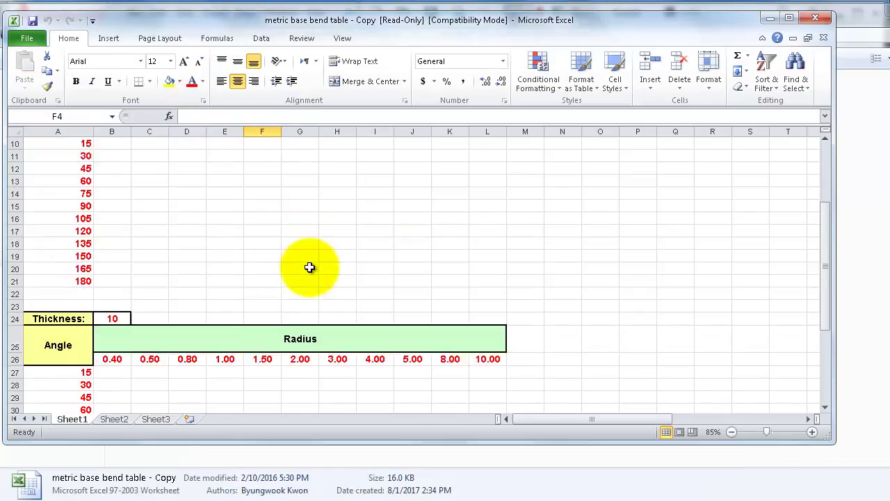
pyautogui.click(817, 21)
pyautogui.click(717, 331)
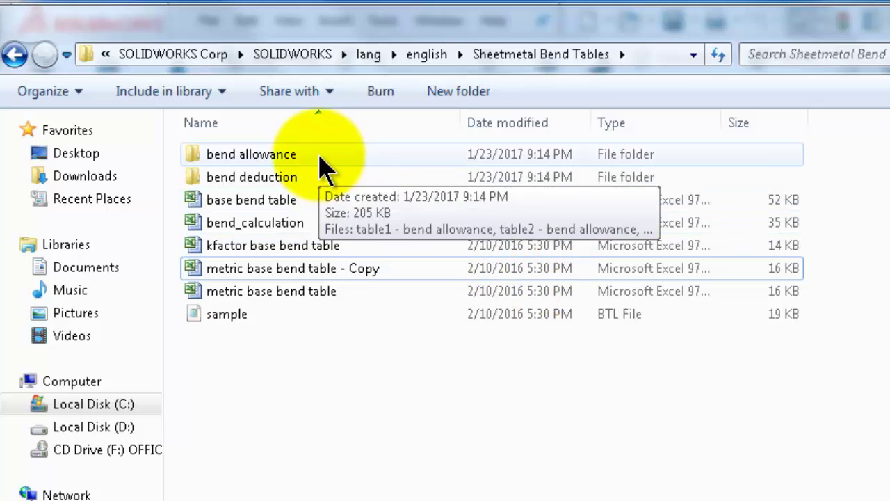
# Step: Open the bend allowance folder and review the table1 - bend allowance workbook
pyautogui.doubleClick(322, 157)
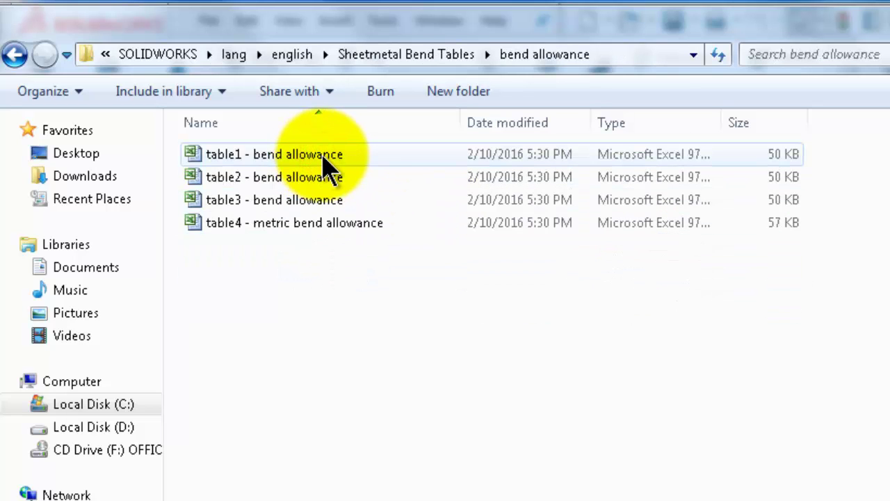
pyautogui.moveTo(310, 342); pyautogui.dragTo(291, 157)
pyautogui.click(340, 297)
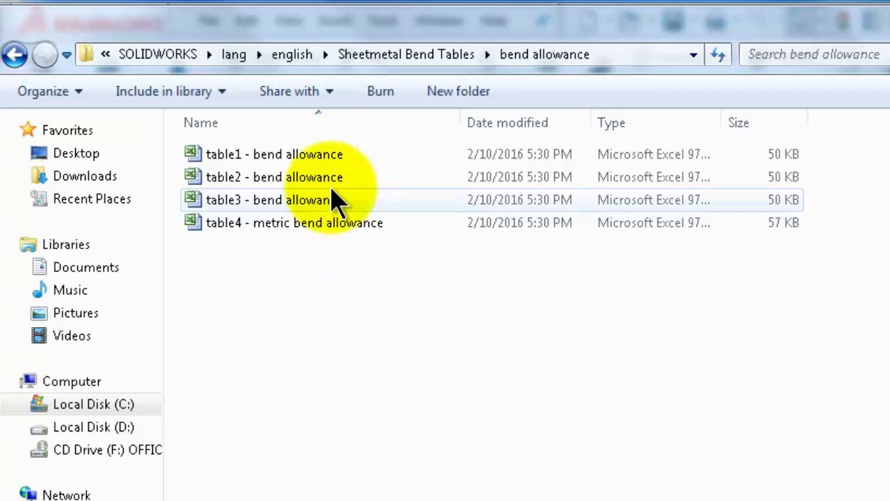
pyautogui.doubleClick(324, 156)
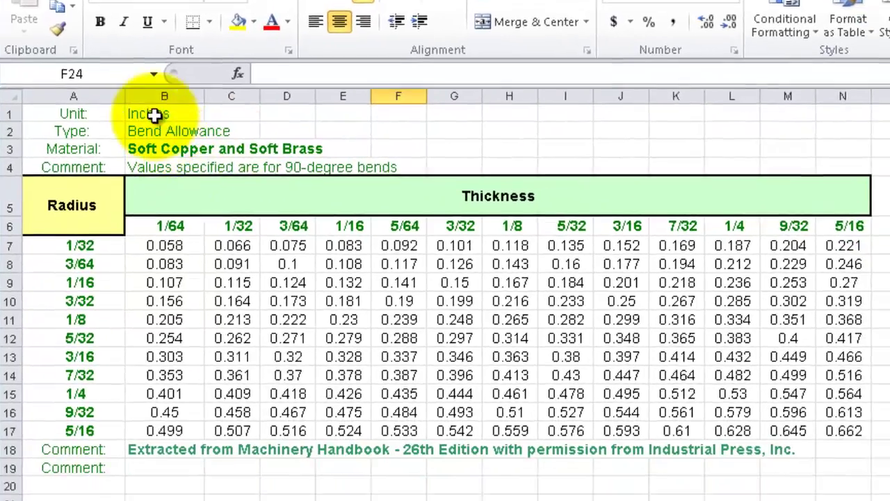
pyautogui.scroll(-5, 344, 294)
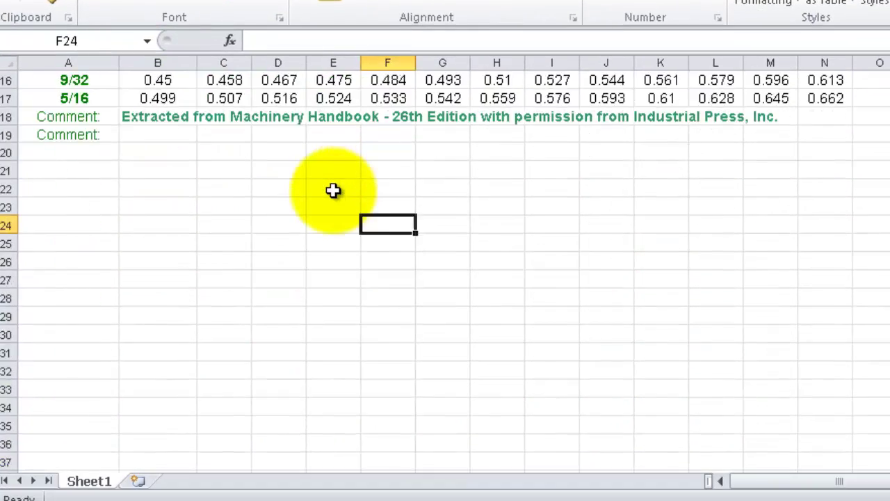
pyautogui.scroll(4, 402, 257)
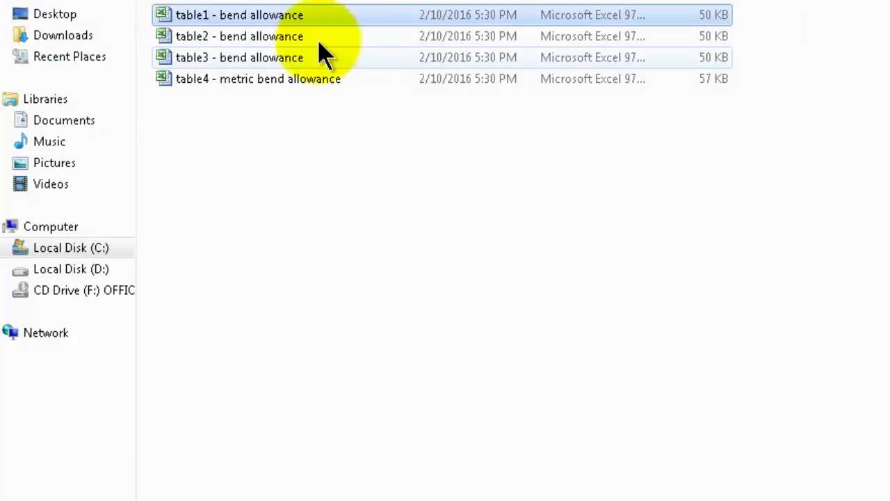
# Step: Review the thickness, radius and 90-degree bend comment in table4 - metric bend allowance, and close it without saving
pyautogui.doubleClick(275, 81)
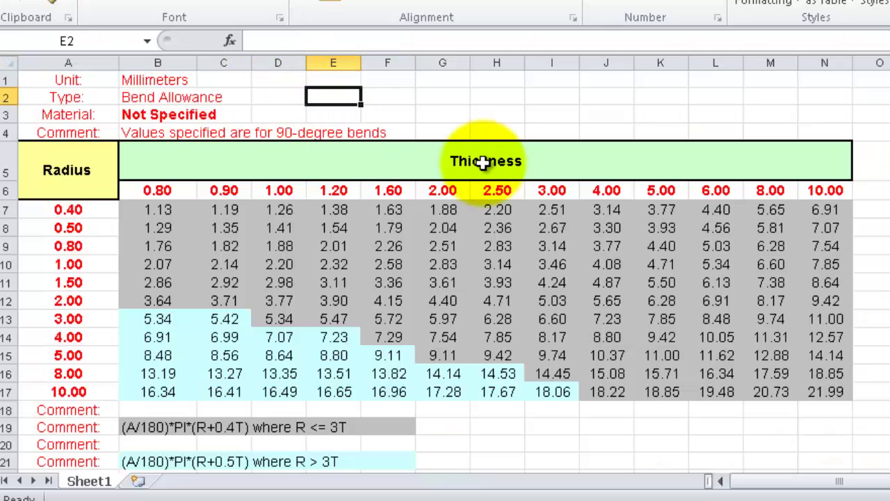
pyautogui.scroll(-3, 491, 167)
pyautogui.scroll(3, 494, 167)
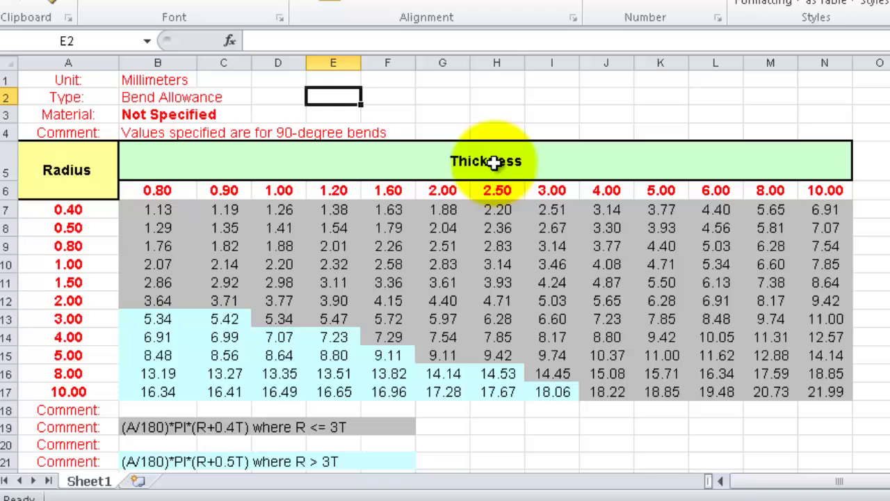
pyautogui.click(347, 132)
pyautogui.click(394, 133)
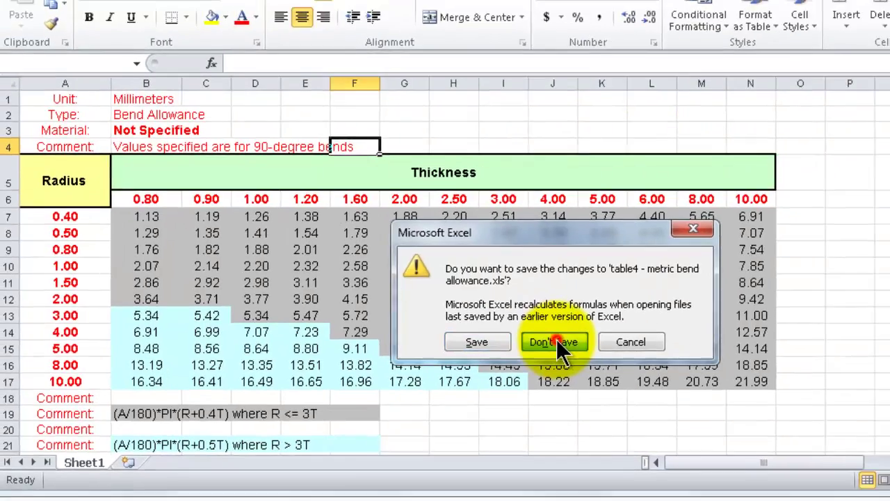
pyautogui.click(567, 342)
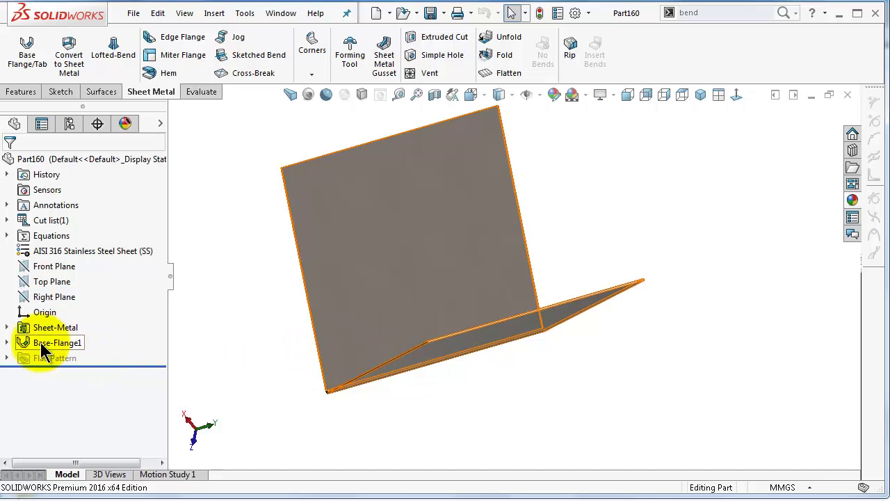
# Step: Set the angle dimension between the two lines of the base flange's sketch to 90 degrees
pyautogui.click(7, 342)
pyautogui.click(52, 358)
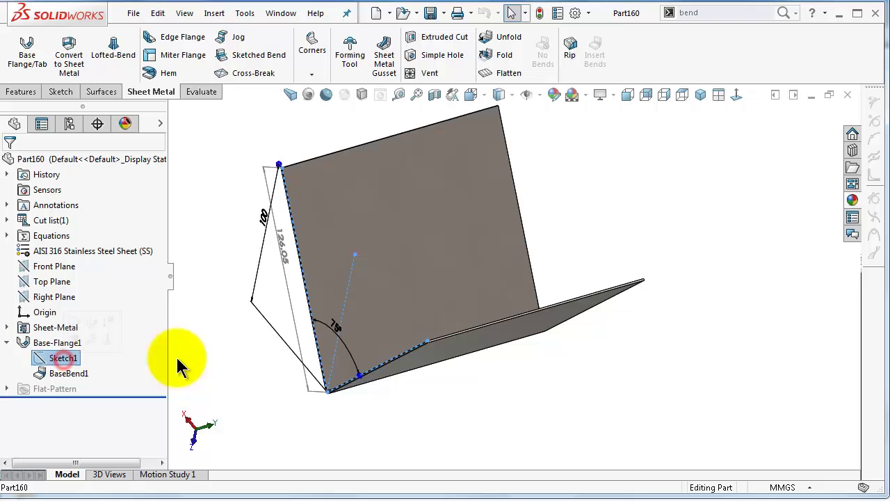
pyautogui.doubleClick(332, 333)
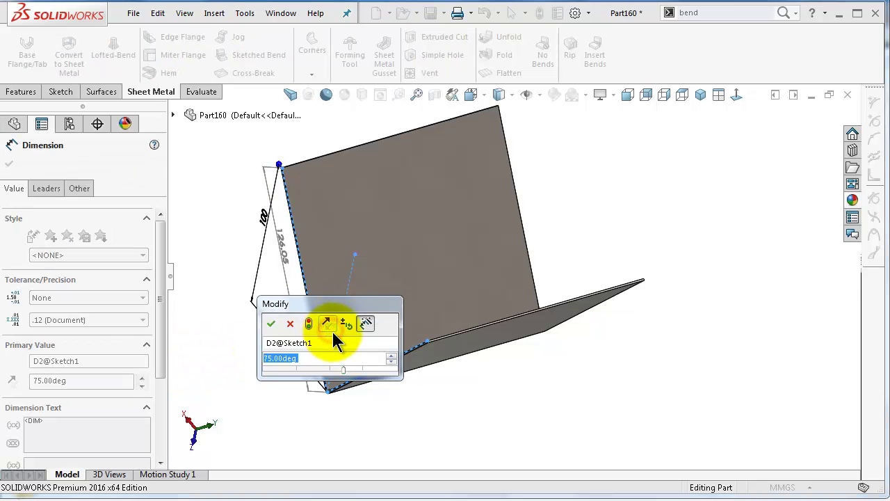
pyautogui.write('90')
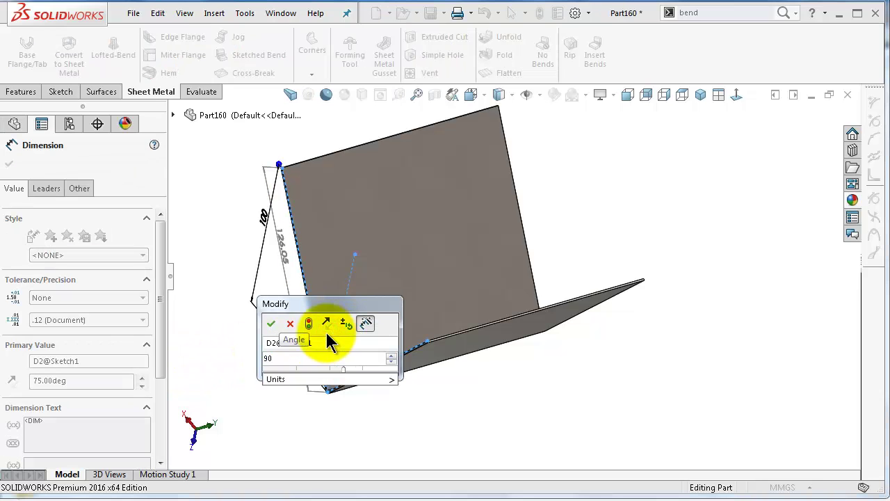
pyautogui.click(272, 324)
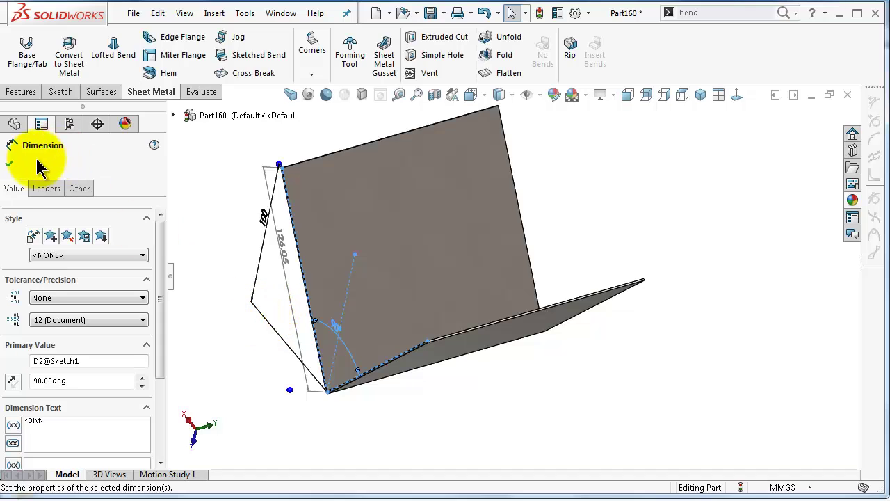
pyautogui.click(12, 162)
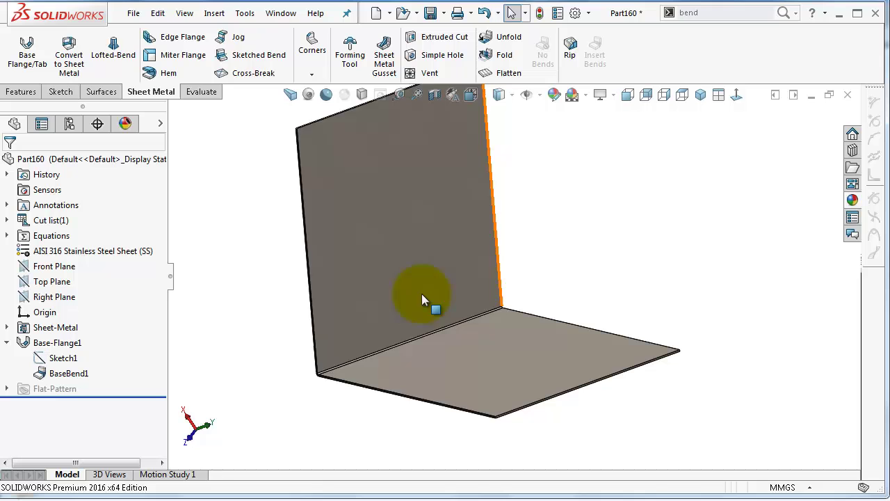
# Step: Edit the part's default Sheet-Metal settings and set the bend allowance type to Bend Table
pyautogui.click(67, 331)
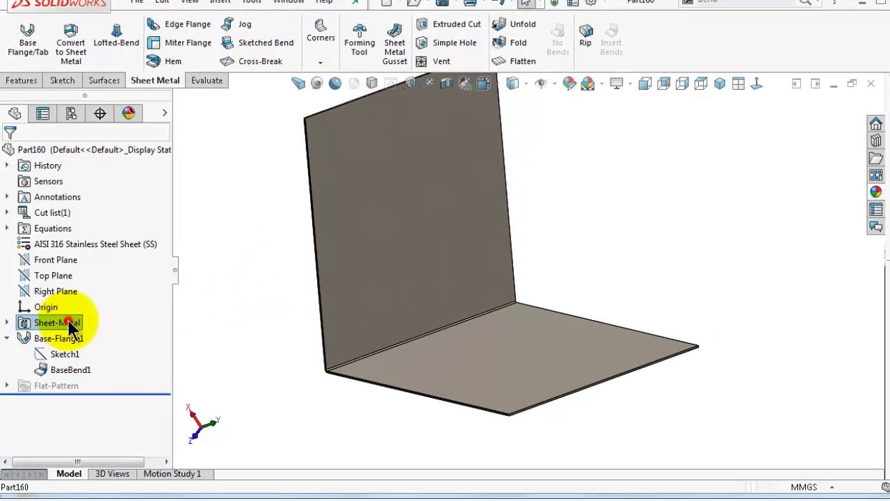
pyautogui.click(50, 324)
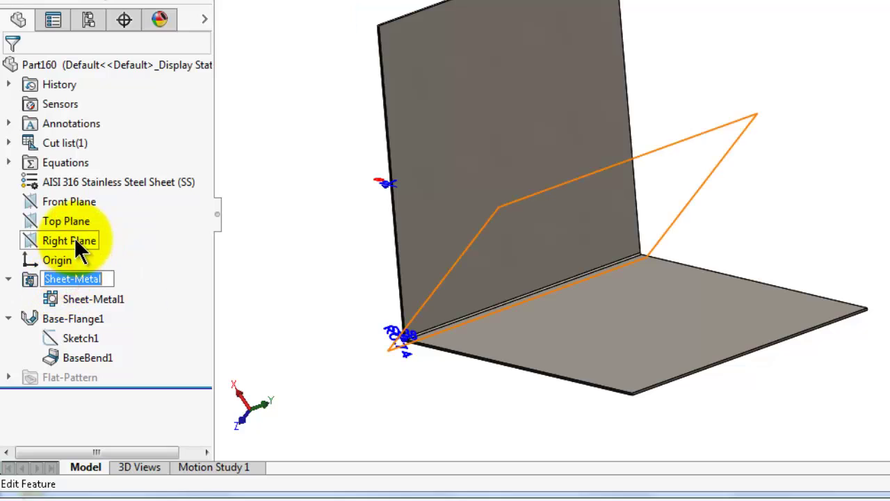
pyautogui.click(35, 278)
pyautogui.click(40, 229)
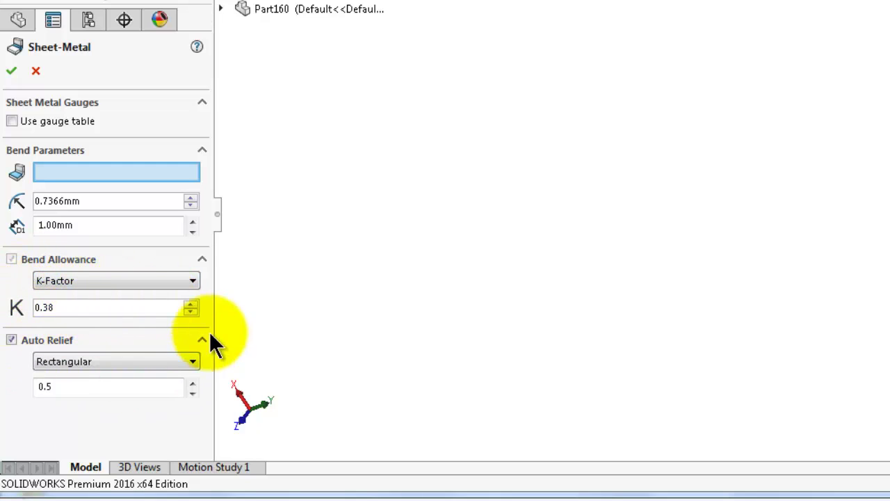
pyautogui.click(103, 281)
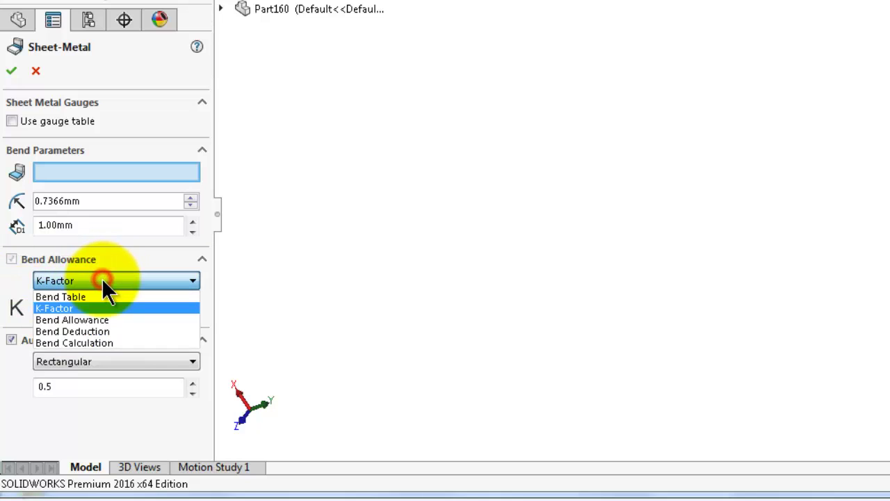
pyautogui.click(68, 297)
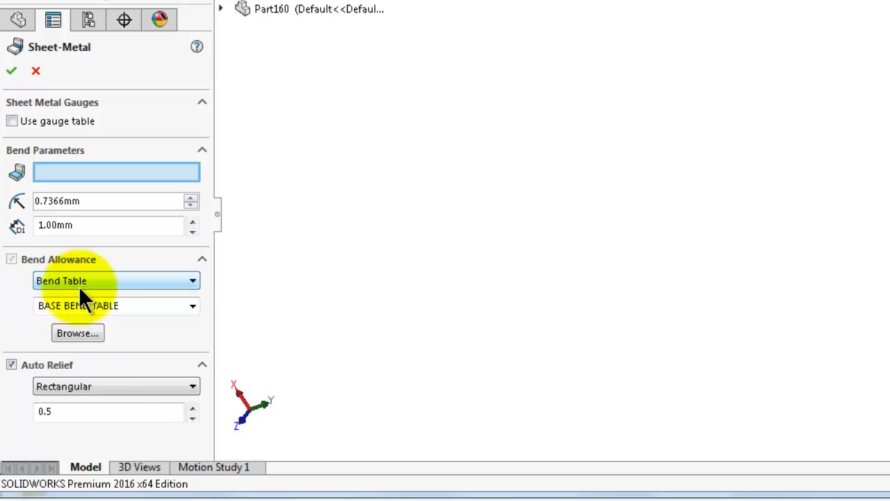
# Step: Browse for the bend table source and choose the Sheetmetal Bend Tables folder
pyautogui.click(88, 331)
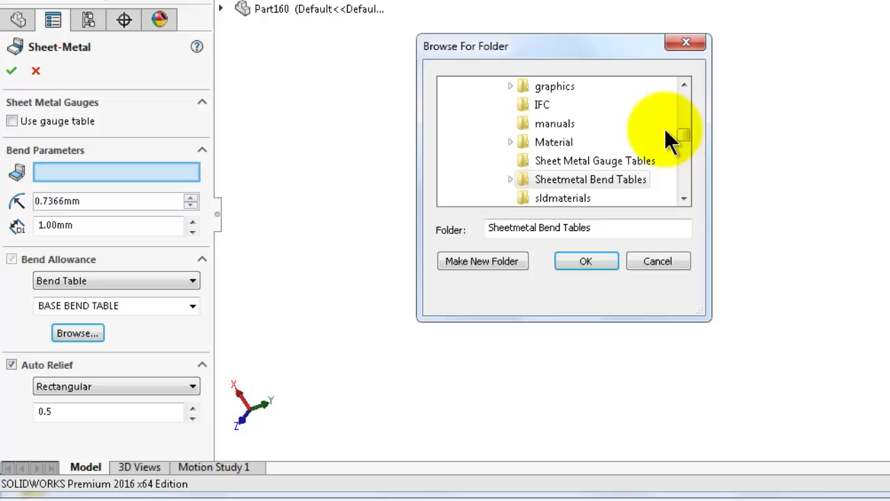
pyautogui.moveTo(683, 129); pyautogui.dragTo(686, 134)
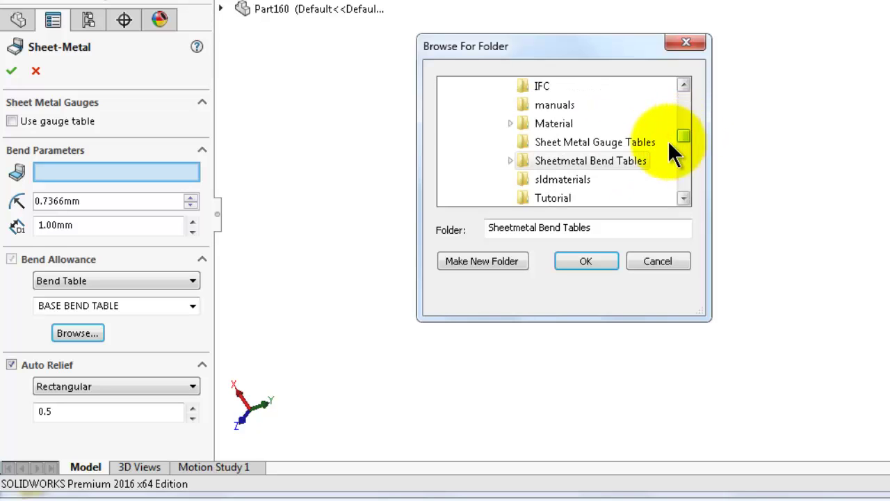
pyautogui.doubleClick(560, 165)
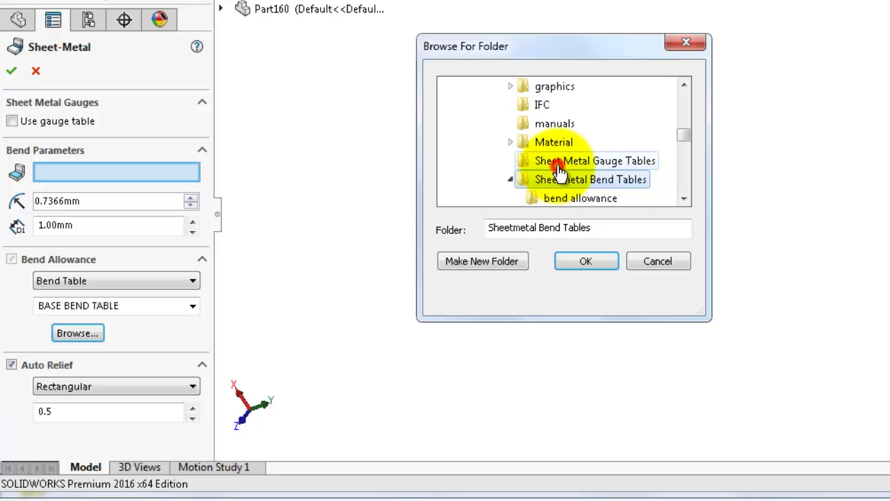
pyautogui.click(683, 197)
pyautogui.click(682, 197)
pyautogui.click(682, 197)
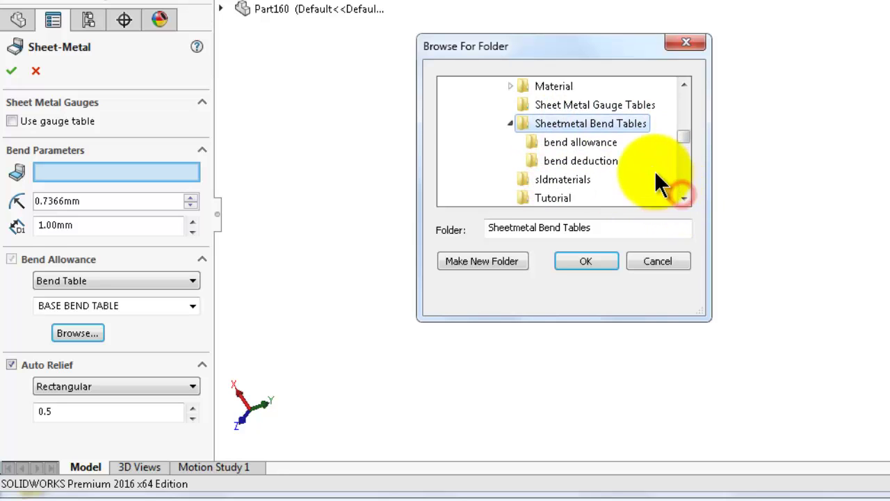
pyautogui.click(583, 255)
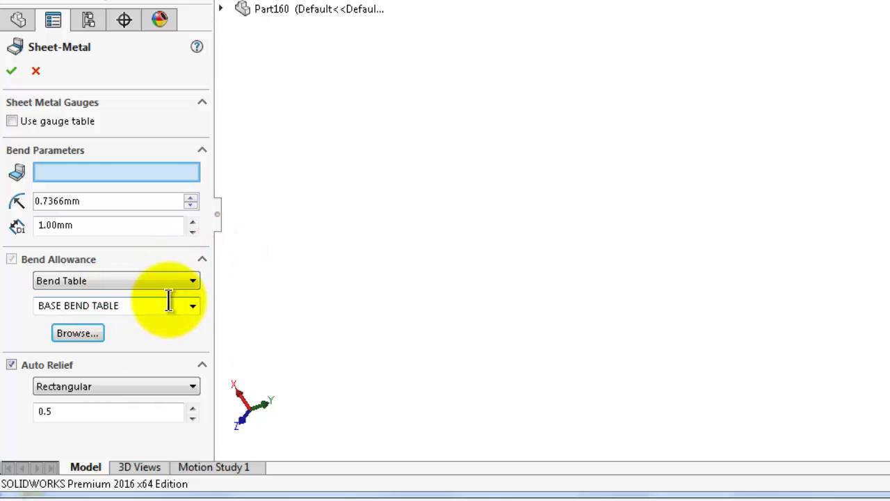
# Step: Choose METRIC BASE BEND TABLE - COPY as the default bend table, apply it, and dismiss the table and rebuild messages
pyautogui.click(193, 307)
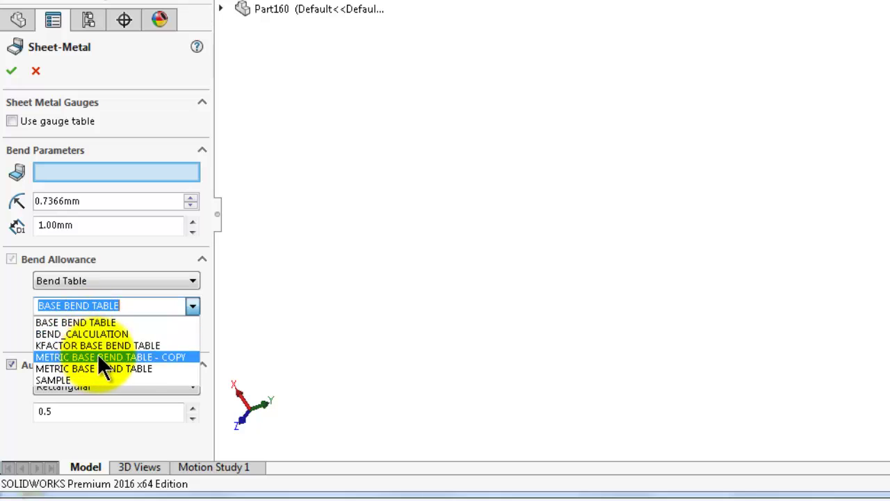
pyautogui.click(154, 356)
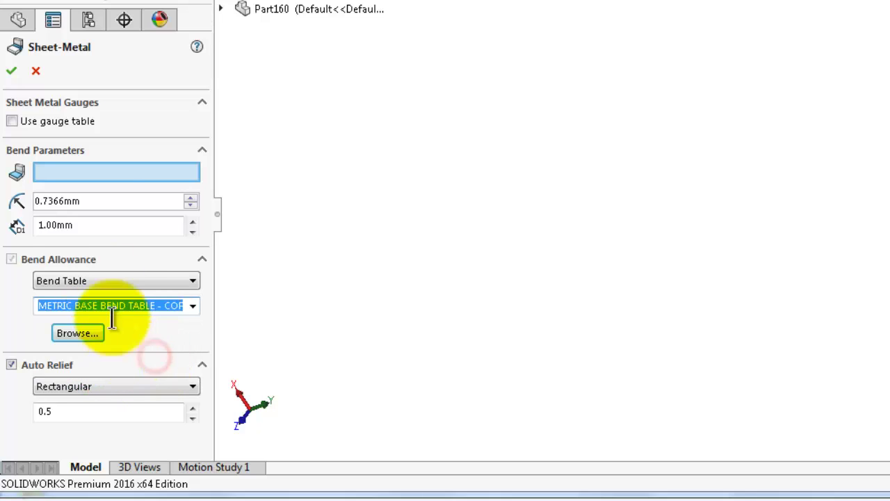
pyautogui.click(12, 71)
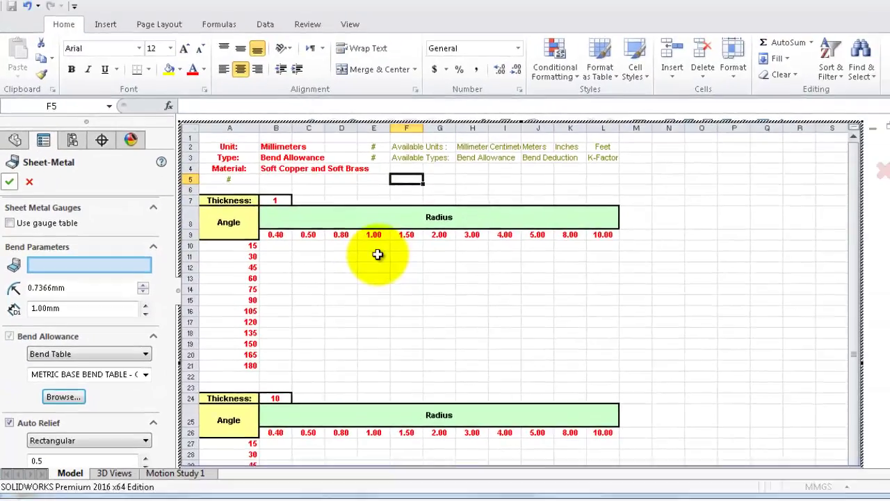
pyautogui.click(348, 221)
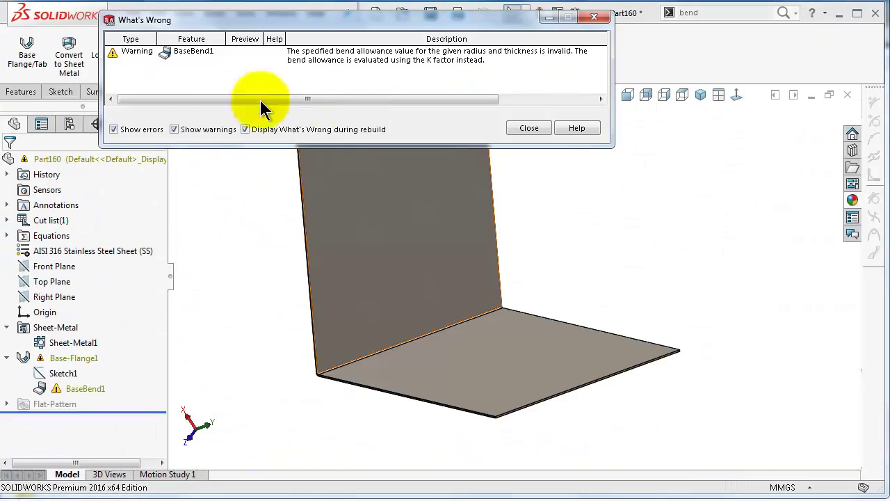
pyautogui.click(518, 129)
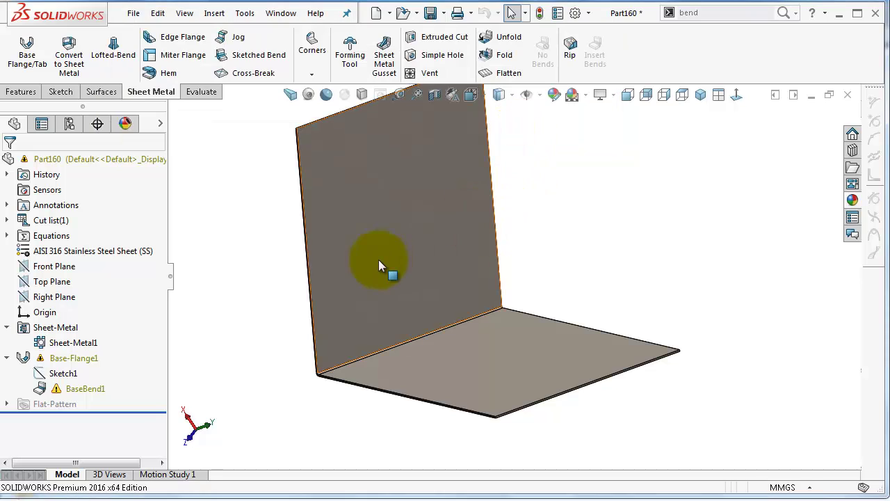
# Step: Edit Sheet-Metal1 to override its default bend allowance parameters and use a Bend Table
pyautogui.click(82, 343)
pyautogui.click(96, 309)
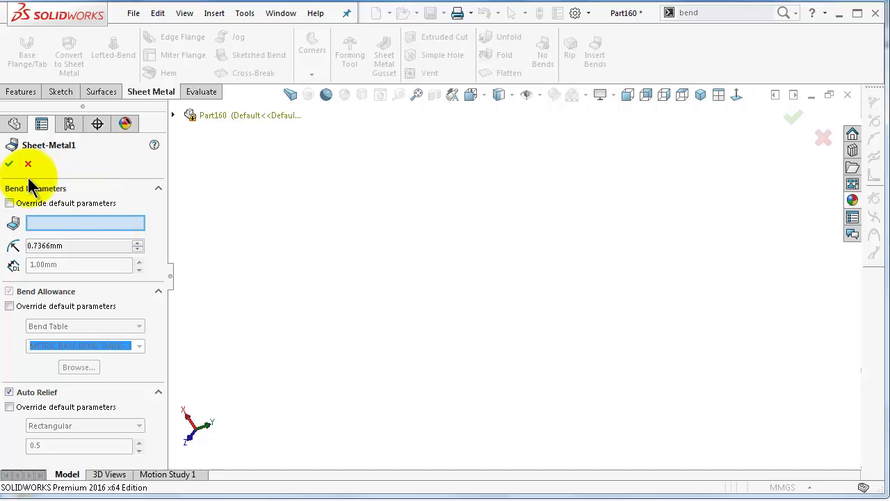
pyautogui.click(10, 306)
pyautogui.click(66, 332)
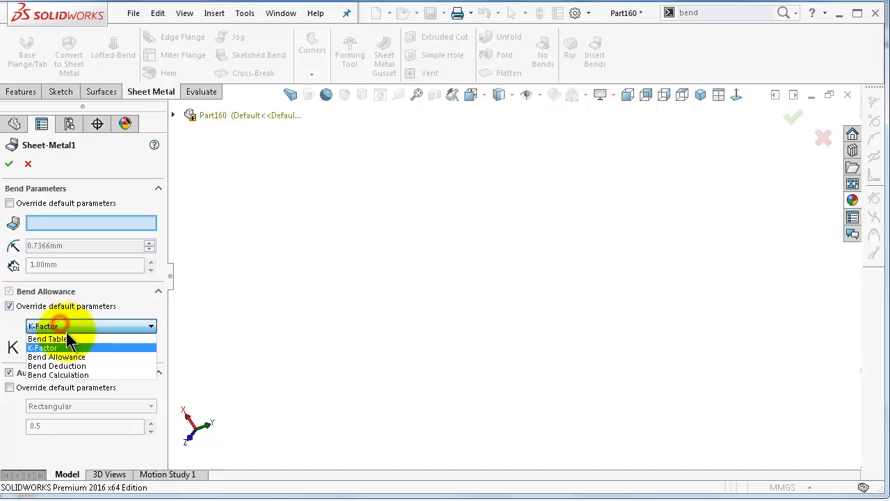
pyautogui.click(66, 338)
pyautogui.click(151, 346)
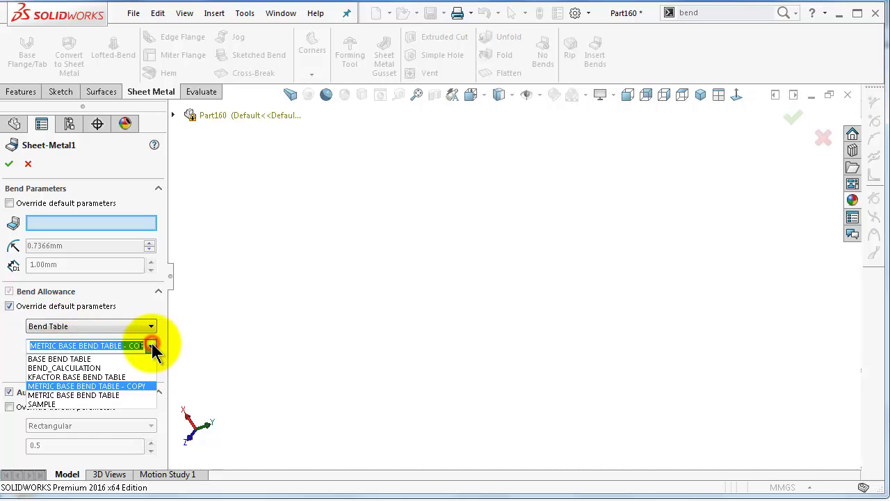
pyautogui.click(152, 345)
# Step: Set the bend allowance subfolder of Sheetmetal Bend Tables as the table source for Sheet-Metal1
pyautogui.click(84, 368)
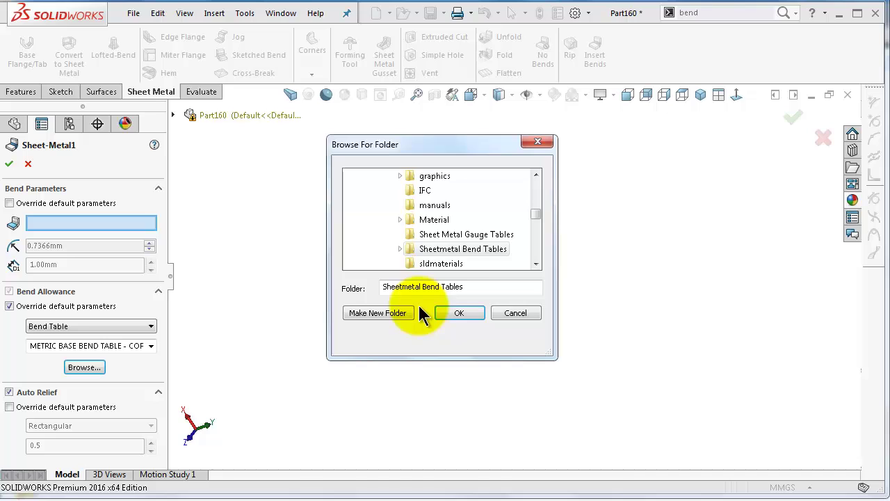
pyautogui.doubleClick(462, 253)
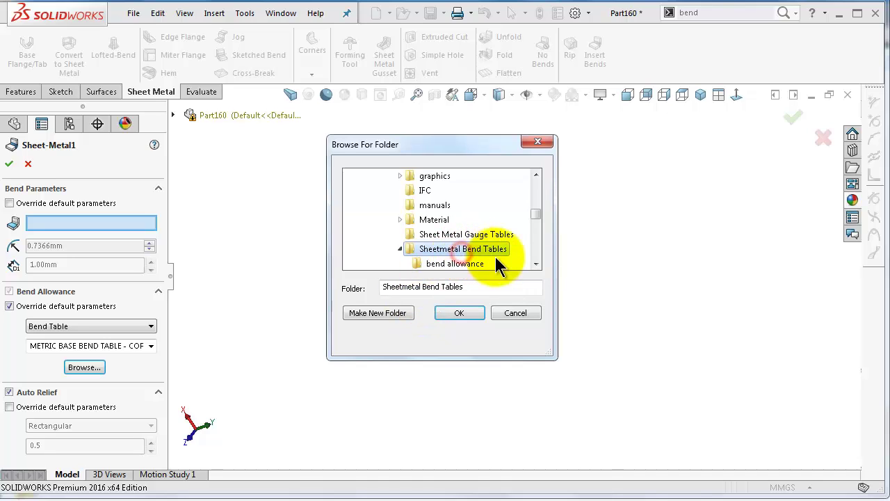
pyautogui.click(536, 263)
pyautogui.click(535, 263)
pyautogui.click(441, 237)
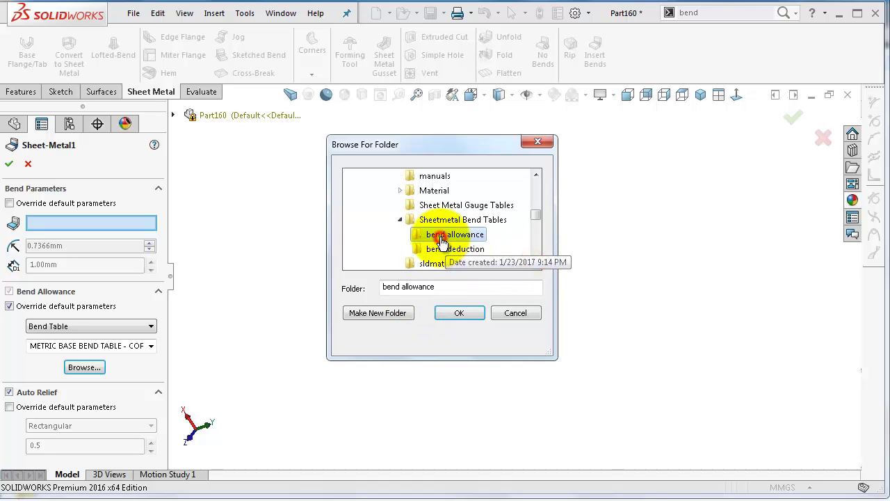
pyautogui.click(457, 314)
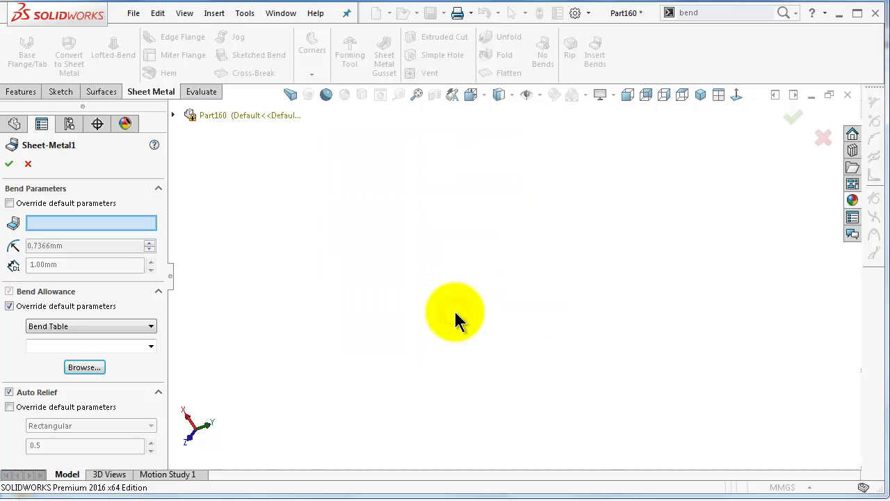
# Step: Assign the TABLE4 - METRIC BEND ALLOWANCE bend table to Sheet-Metal1 and accept the override
pyautogui.click(151, 347)
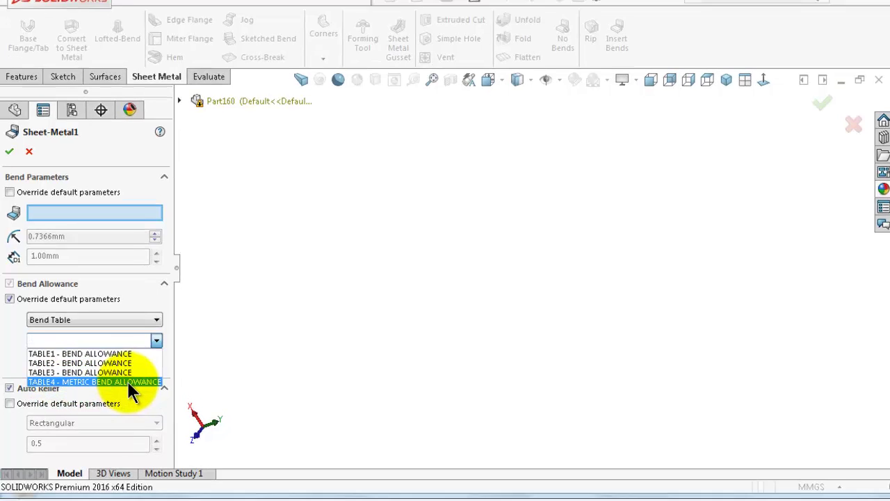
pyautogui.click(129, 384)
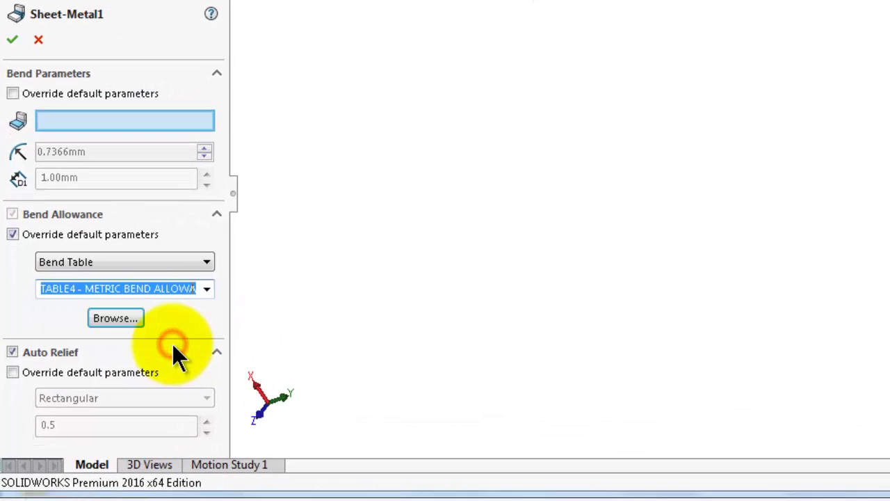
pyautogui.click(13, 41)
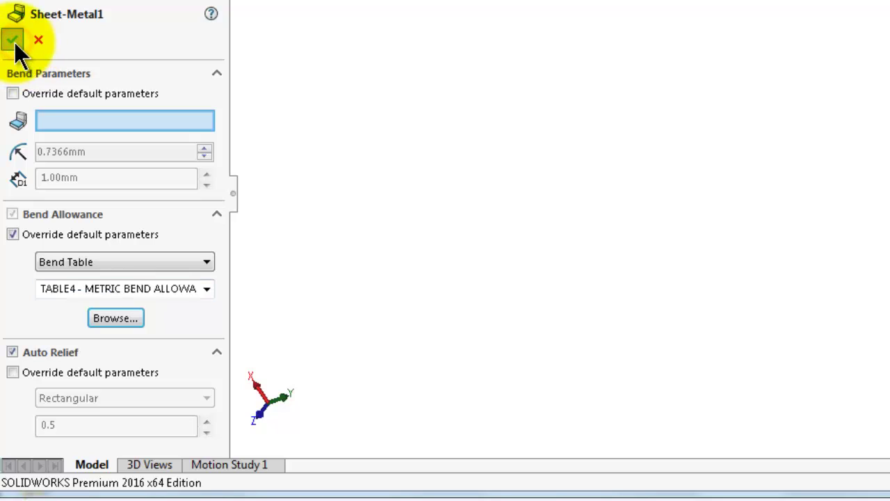
pyautogui.click(12, 40)
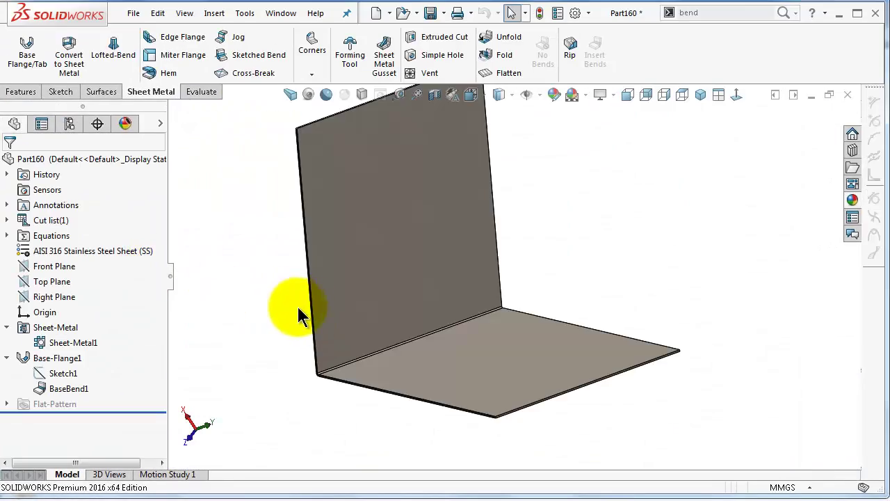
# Step: Examine the bent base flange part and its bend region from several angles
pyautogui.click(587, 233)
pyautogui.press('Up')
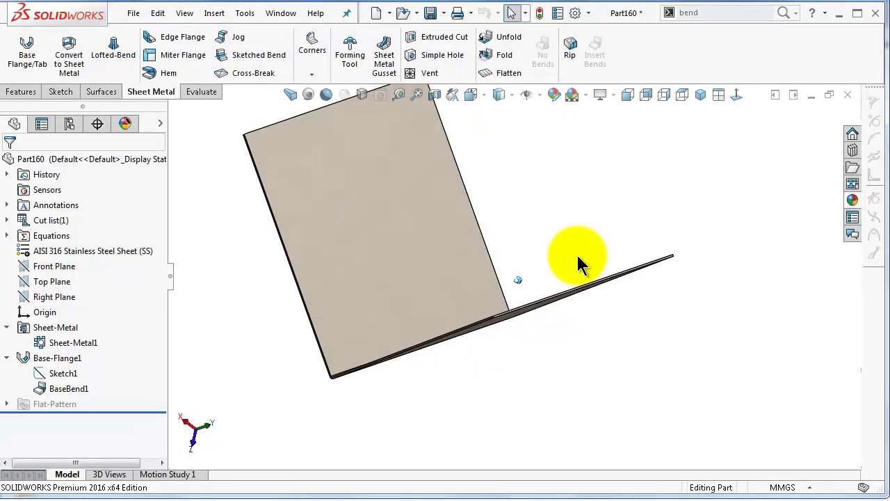
pyautogui.press('Up')
pyautogui.press('Right')
pyautogui.press('Right')
pyautogui.press('Right')
pyautogui.press('Right')
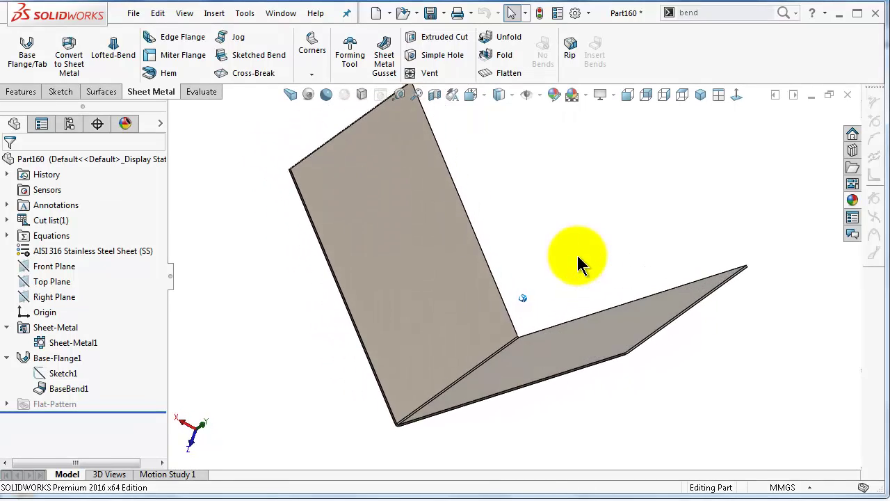
pyautogui.press('Right')
pyautogui.press('Right')
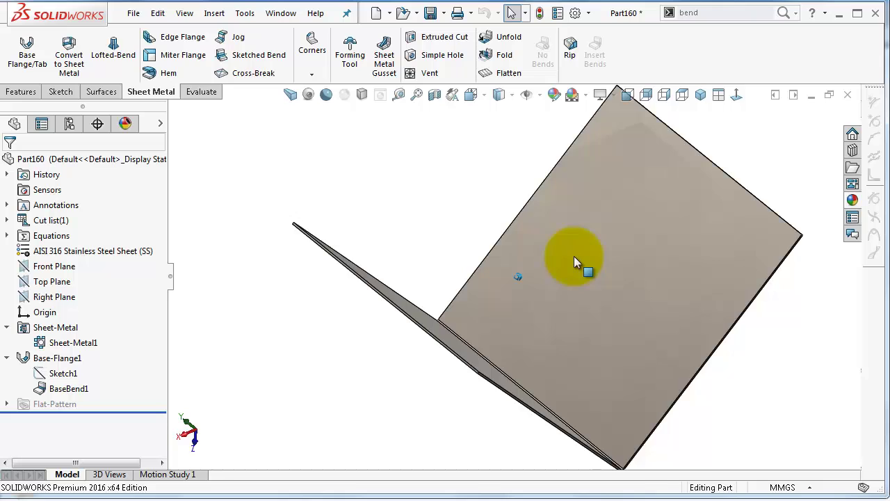